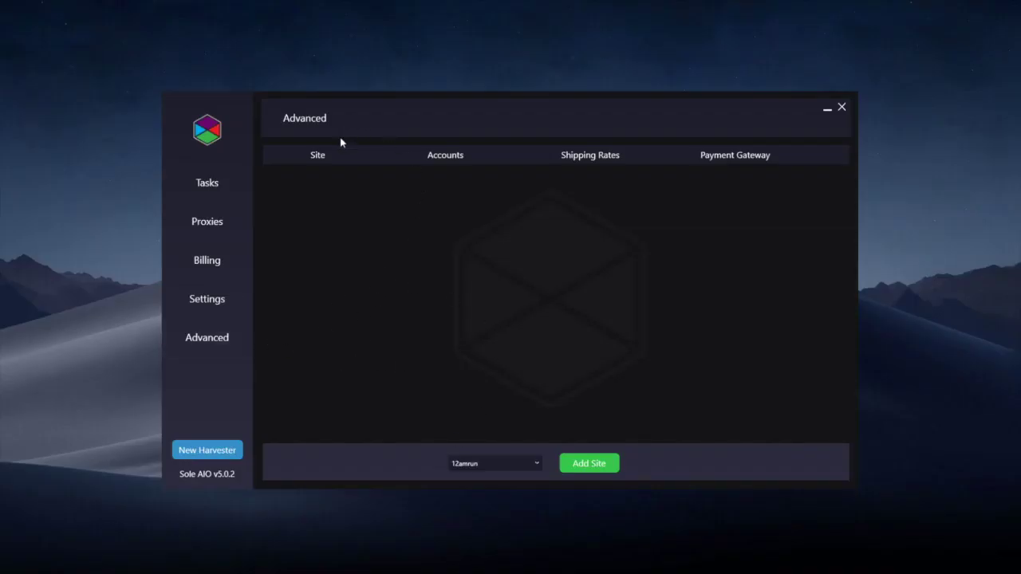
- Pick Bodega from the site list, after briefly trying Adidas, and add it to the site table
click(510, 462)
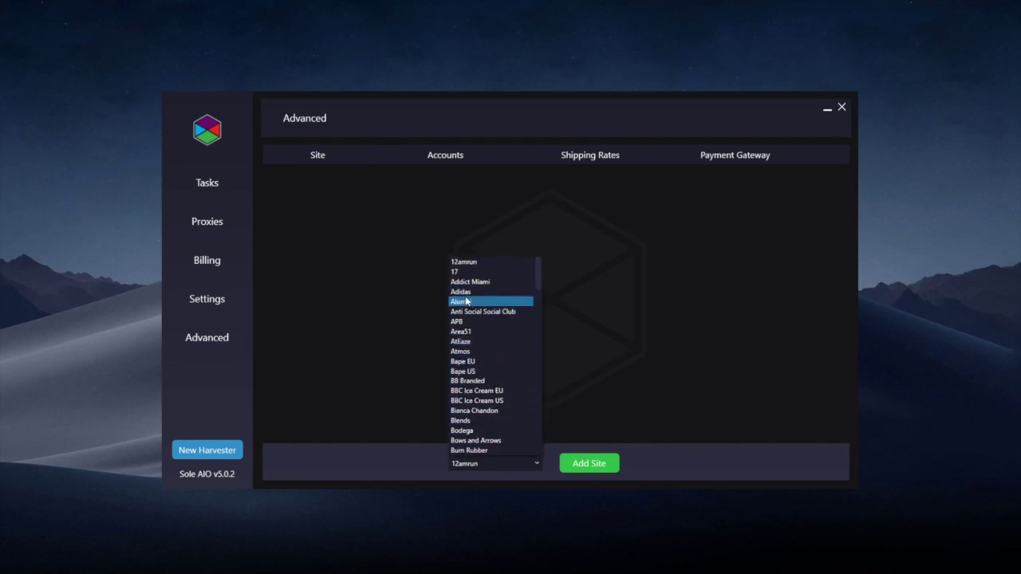
click(438, 246)
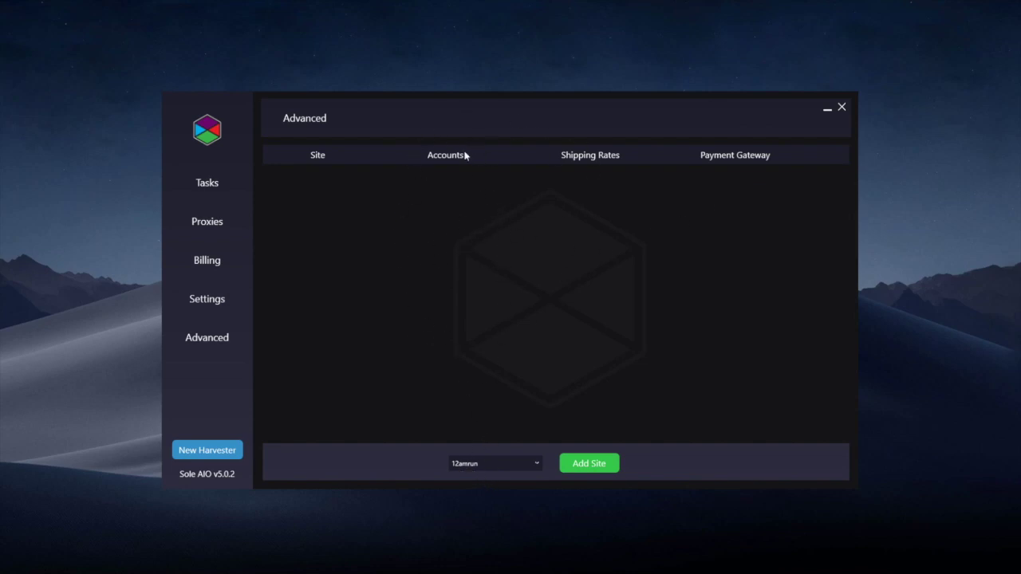
click(515, 470)
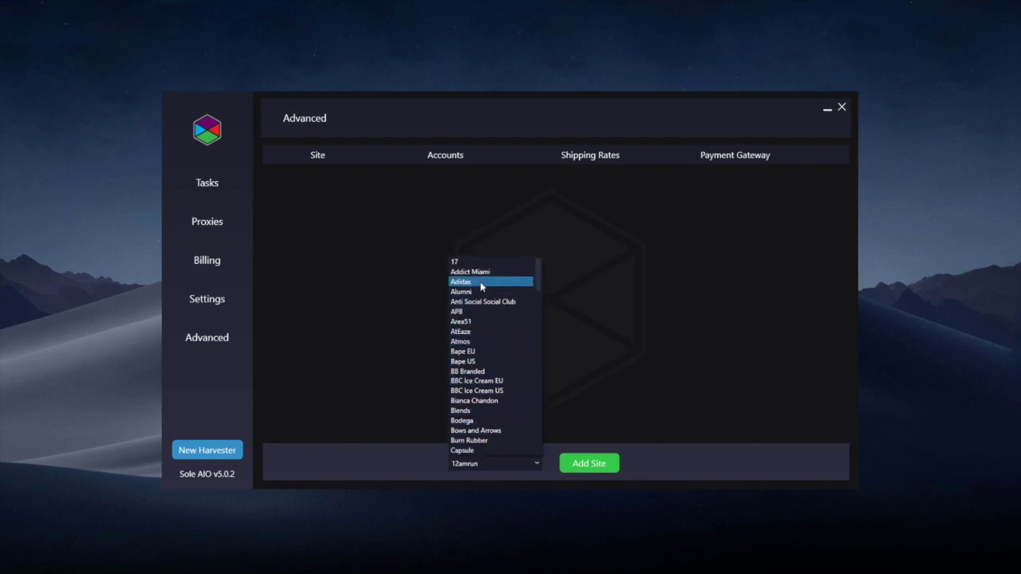
click(482, 284)
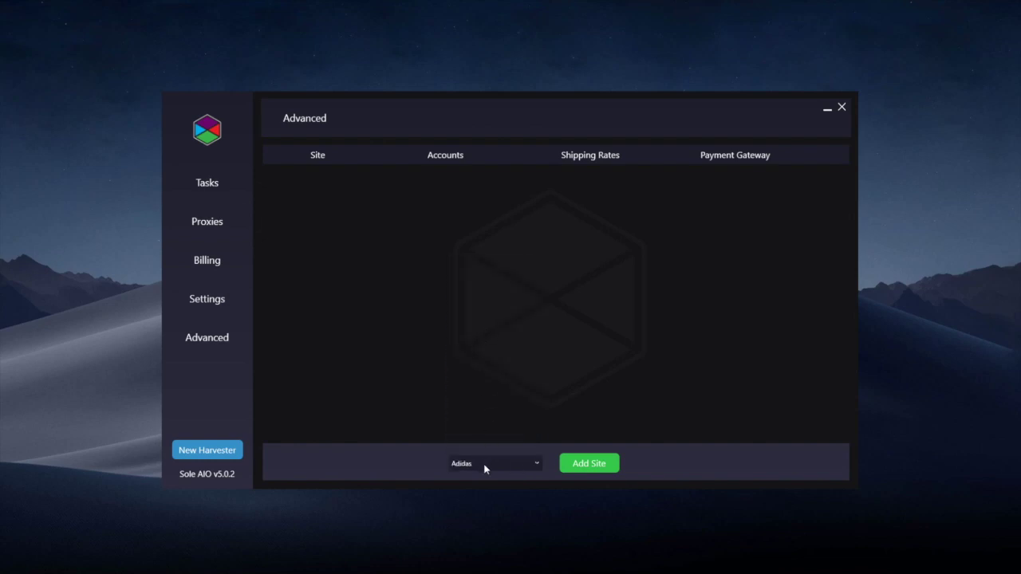
click(485, 469)
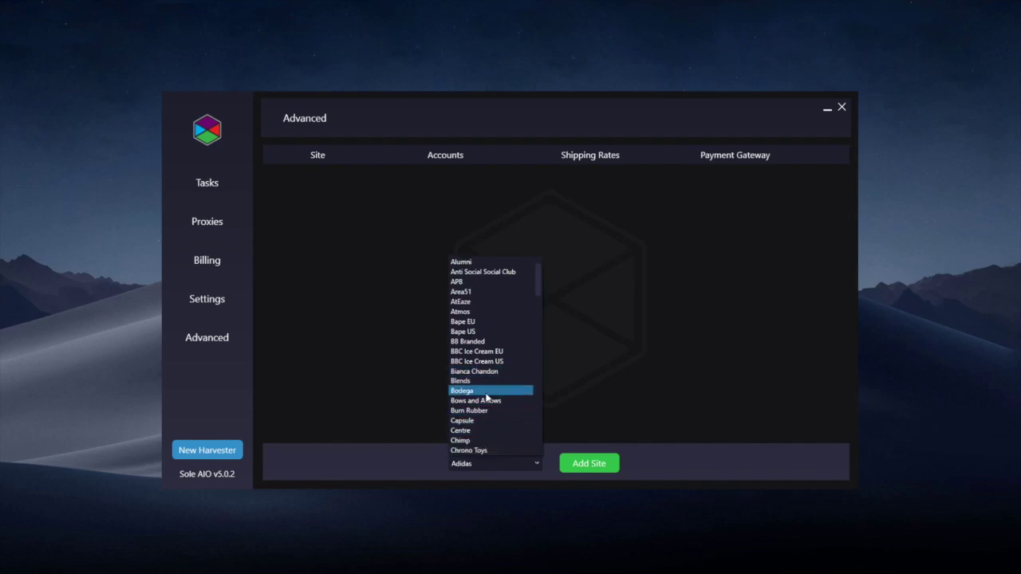
click(487, 392)
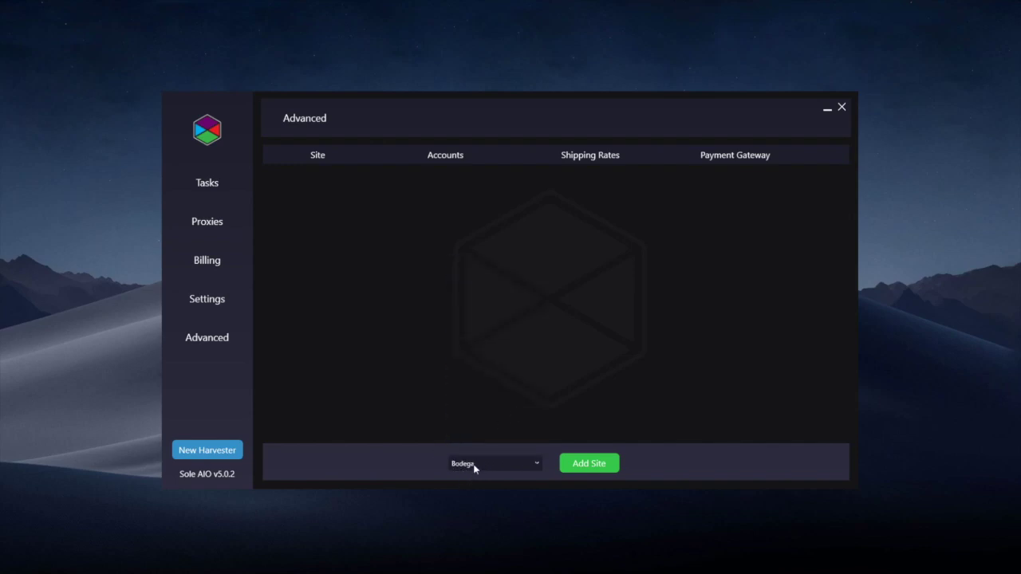
click(572, 465)
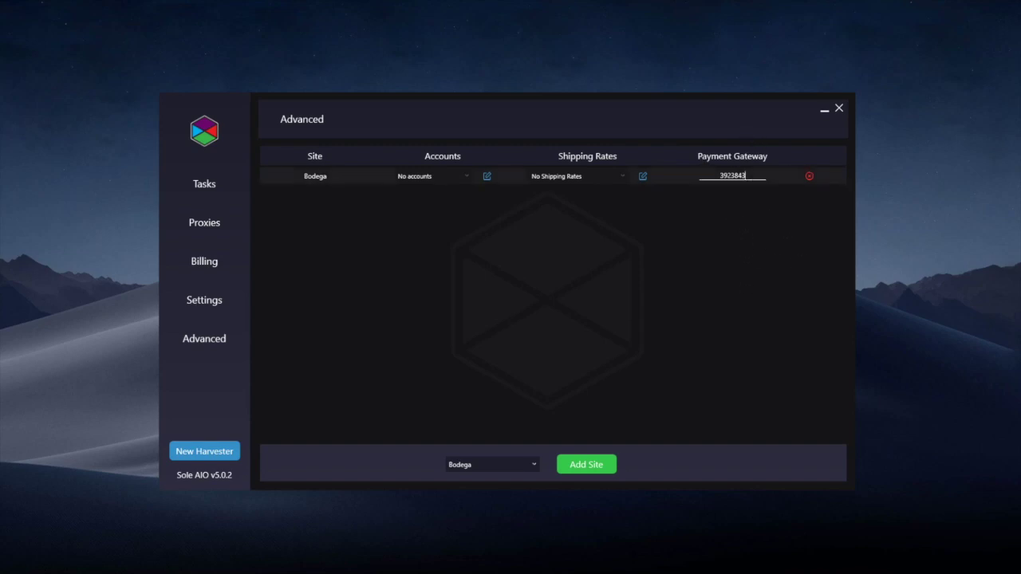
drag(704, 178, 746, 193)
click(719, 175)
click(487, 177)
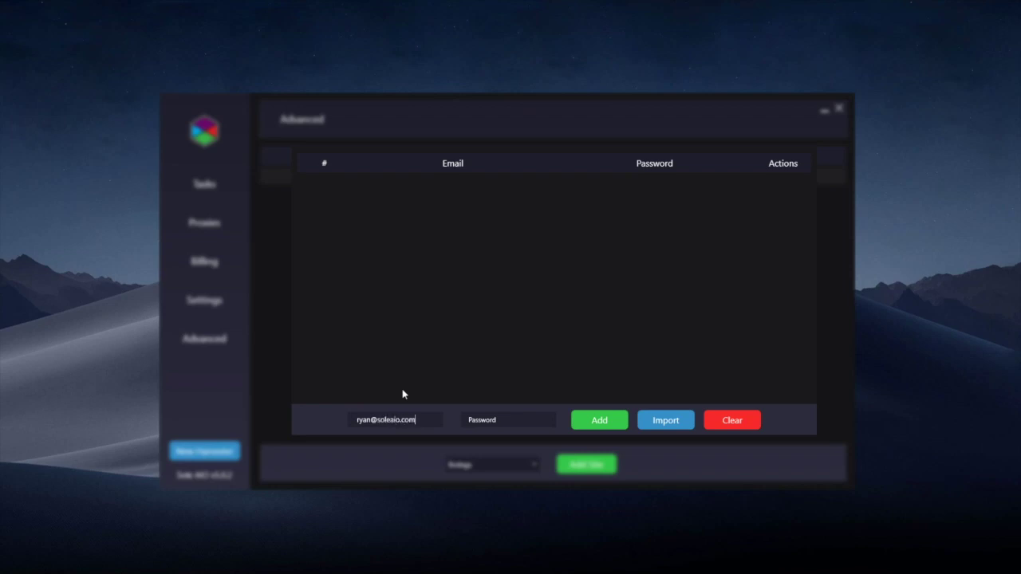
click(507, 415)
click(598, 421)
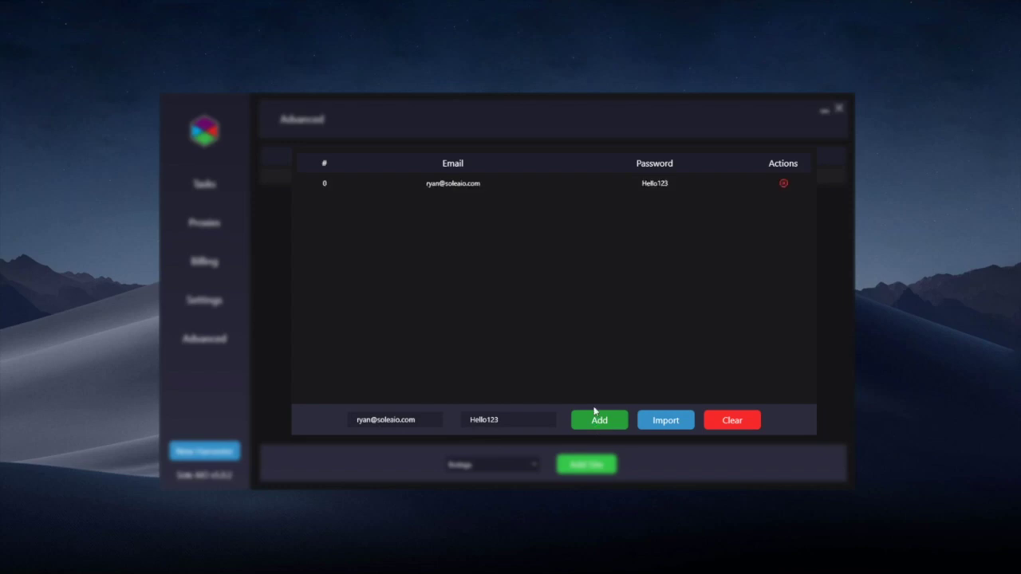
- Import the remaining Bodega accounts from the BodegaAccs text file
click(667, 420)
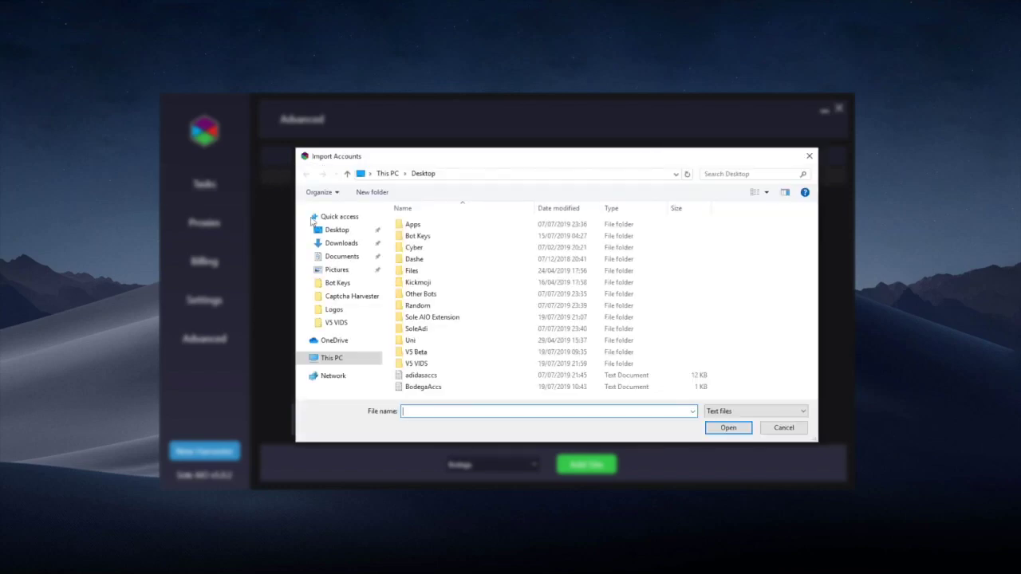
double_click(453, 388)
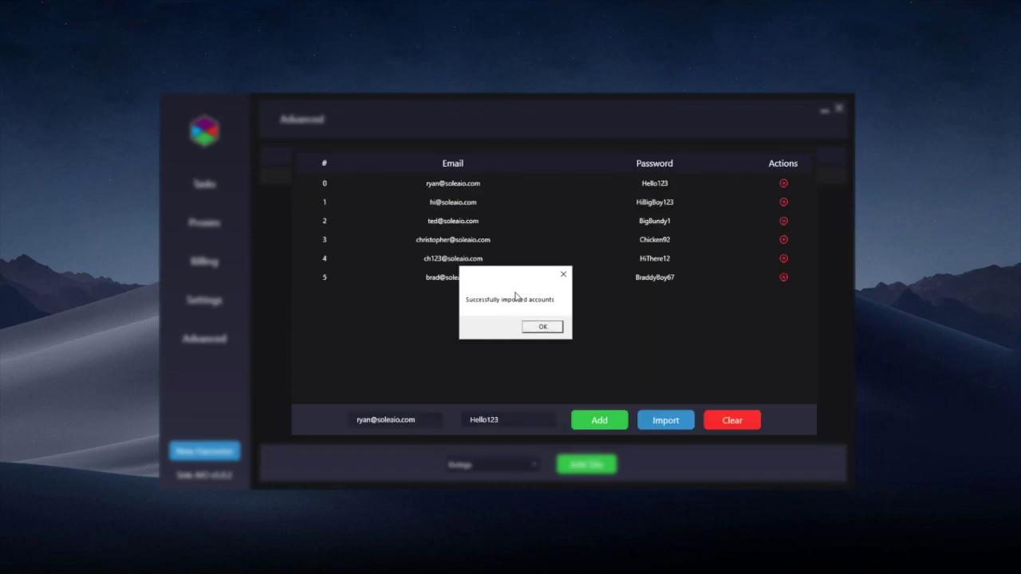
click(543, 327)
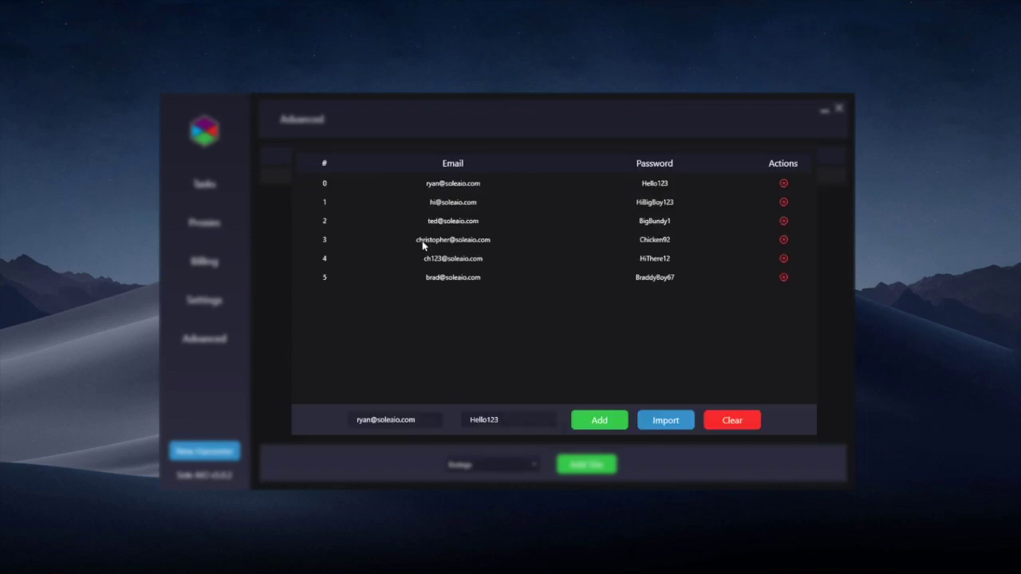
key(super)
- Open BodegaAccs in Notepad and highlight the first line's email and password to show the format
text(bodega)
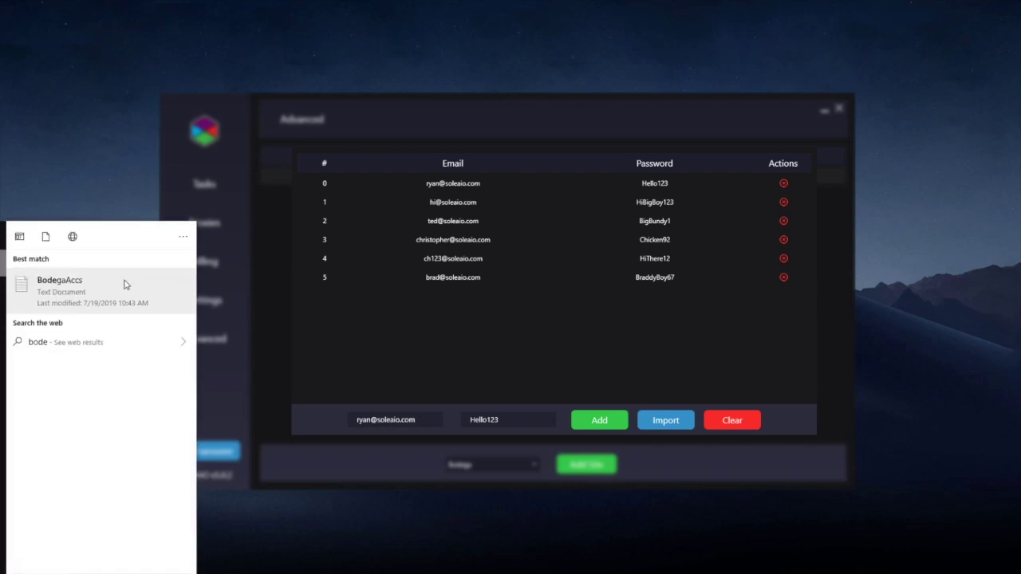
click(125, 285)
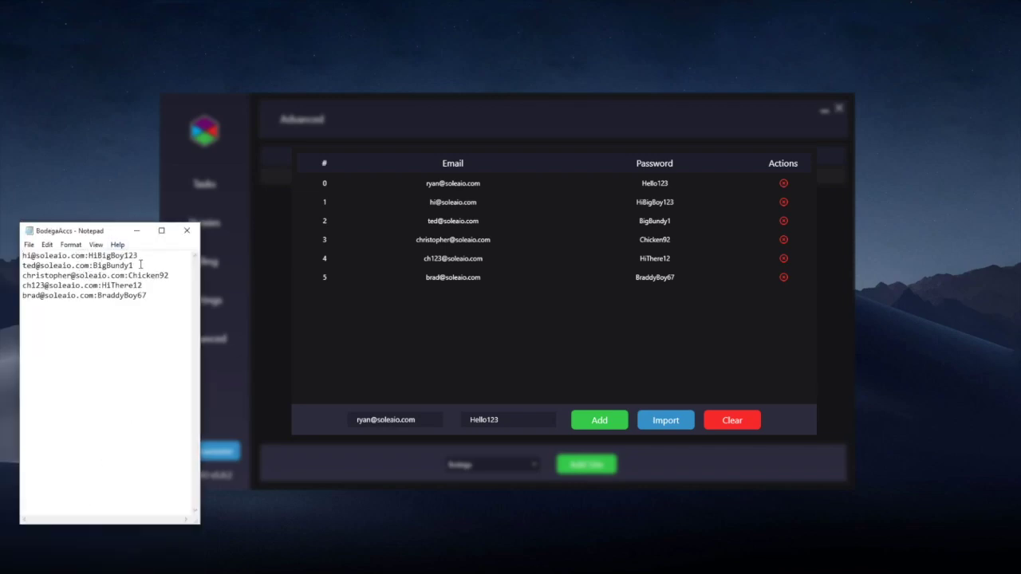
drag(86, 257, 21, 256)
click(86, 256)
drag(138, 256, 41, 256)
click(116, 305)
- Close BodegaAccs and the accounts window, recheck Bodega's imported accounts, then view its shipping rates
click(187, 230)
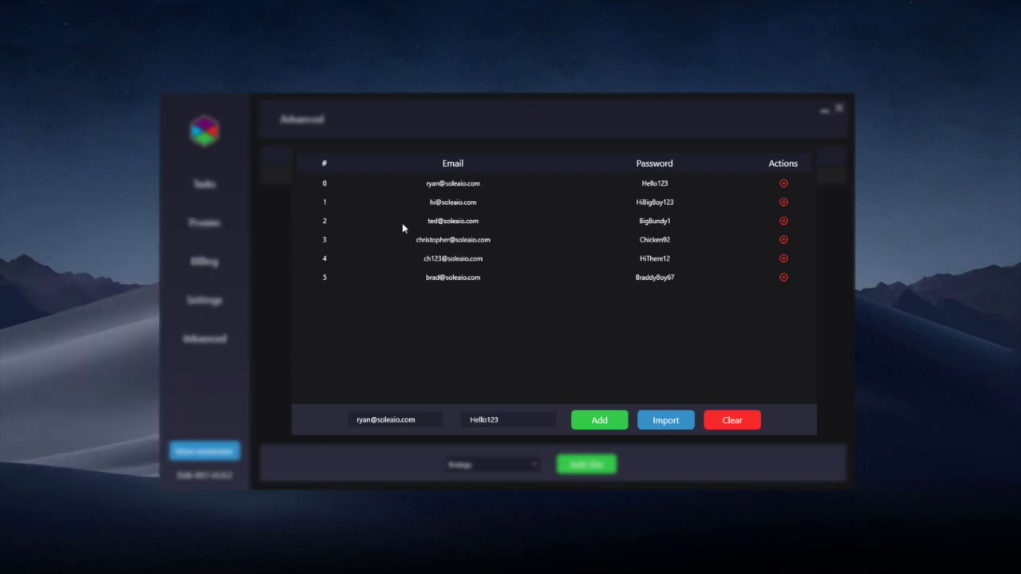
click(828, 267)
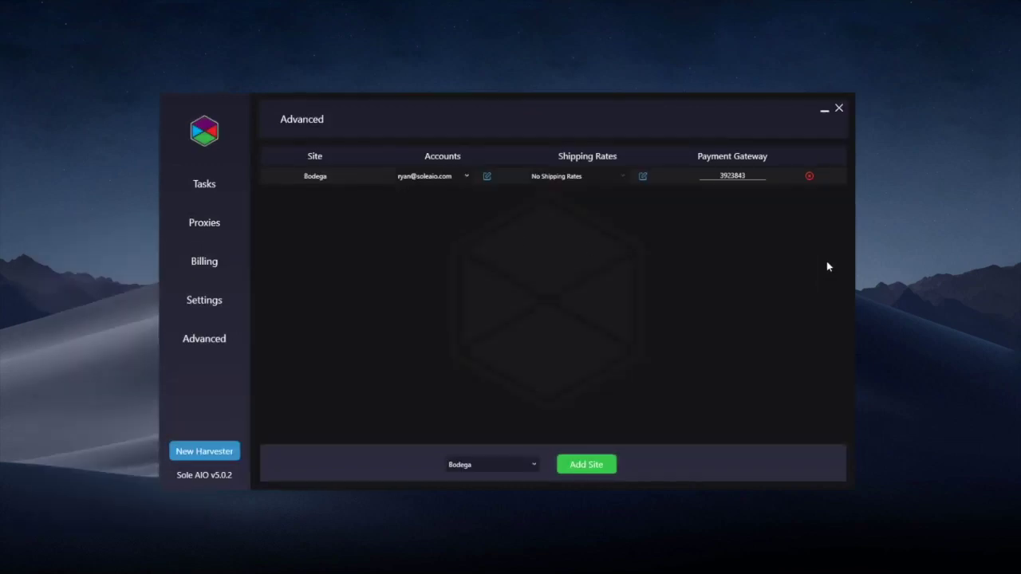
click(467, 176)
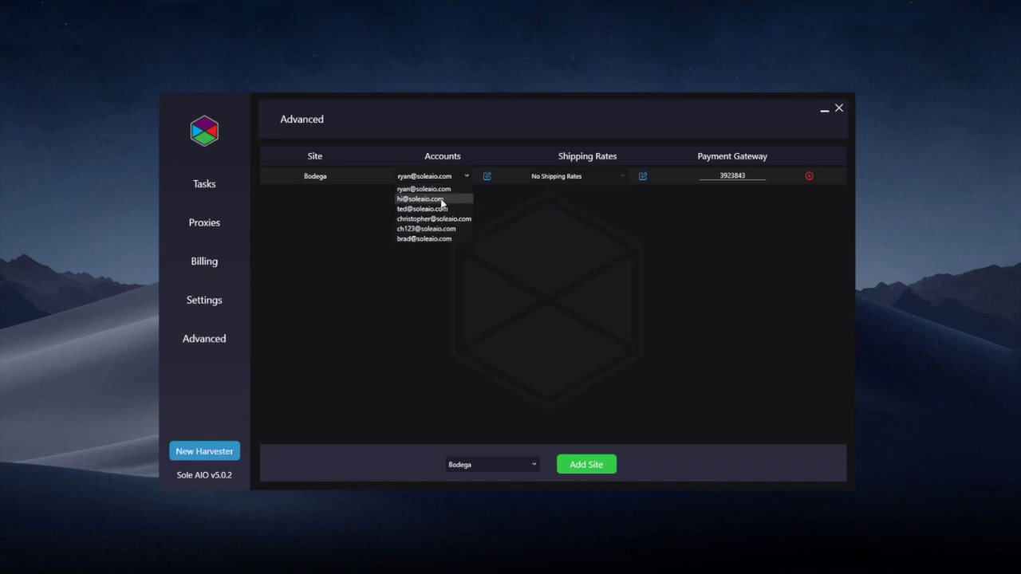
click(324, 212)
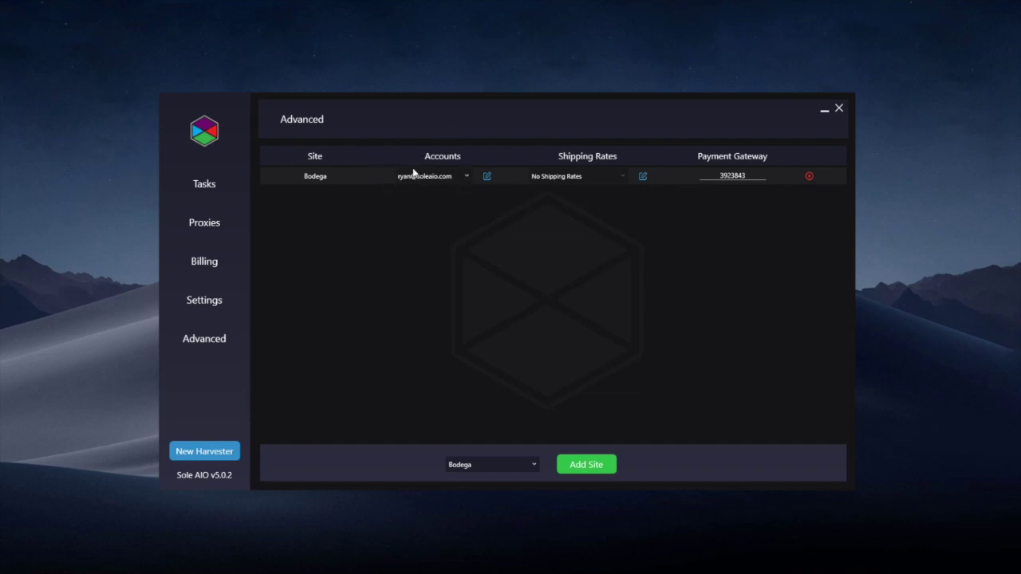
click(643, 177)
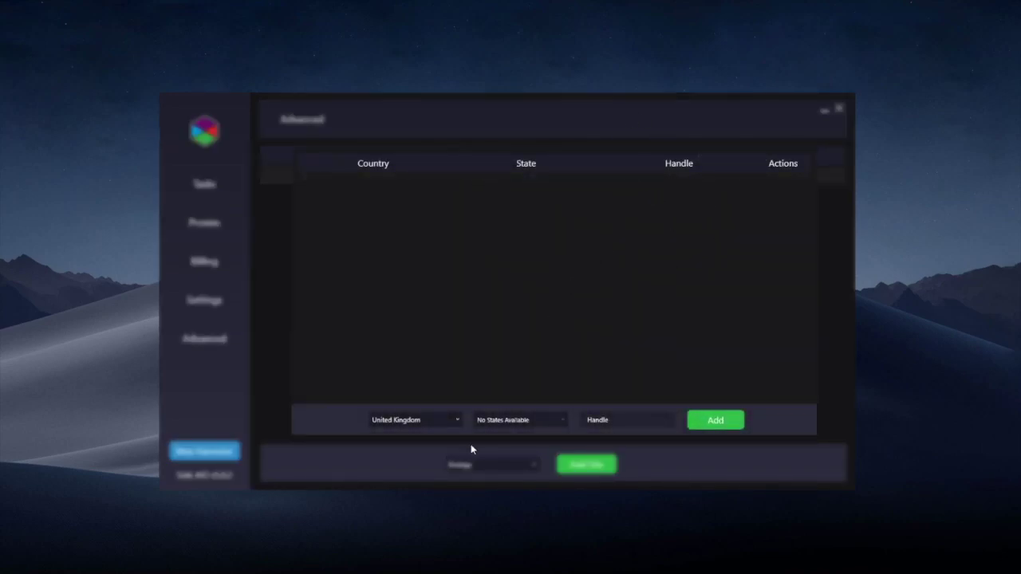
click(414, 420)
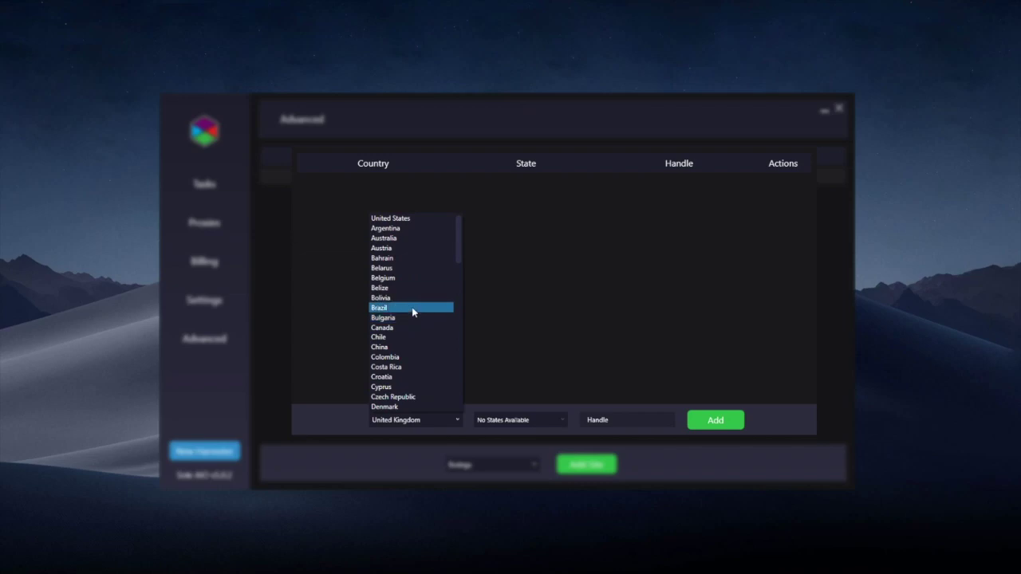
click(485, 292)
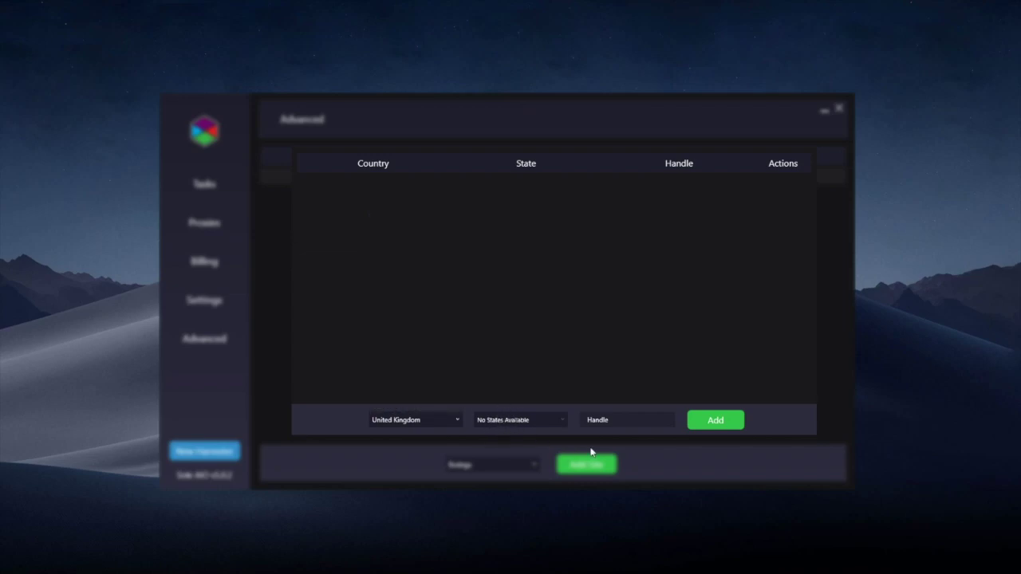
click(606, 416)
click(827, 349)
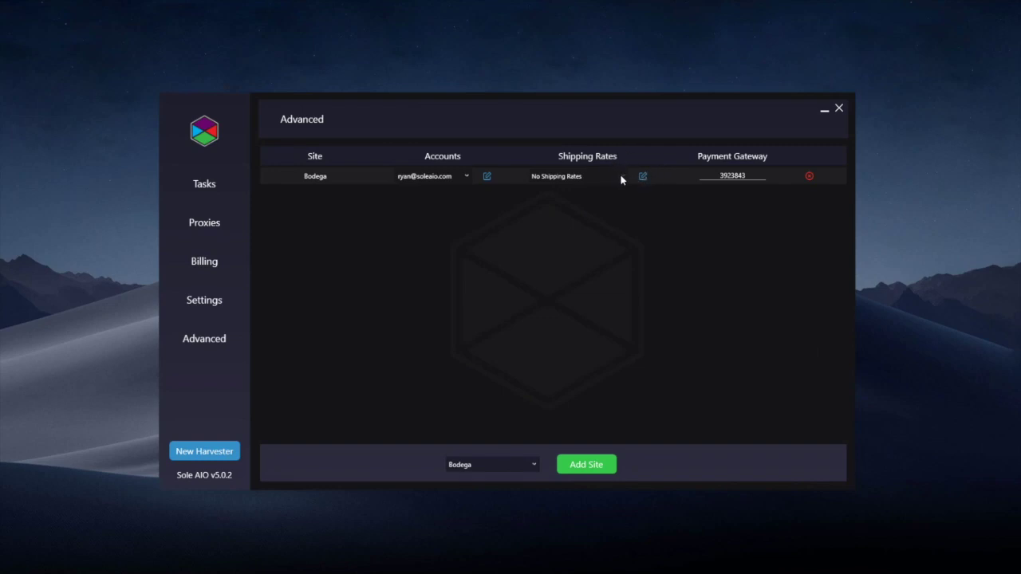
- Add DSM EU and Likelihood as new sites in the table
click(510, 463)
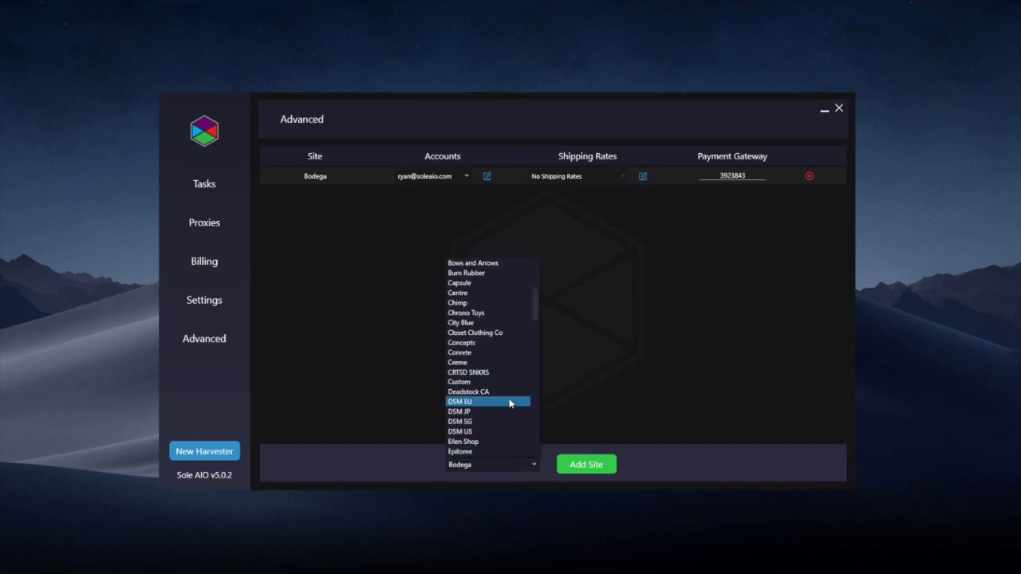
click(508, 402)
click(586, 465)
click(506, 464)
scroll(487, 375, down, 3)
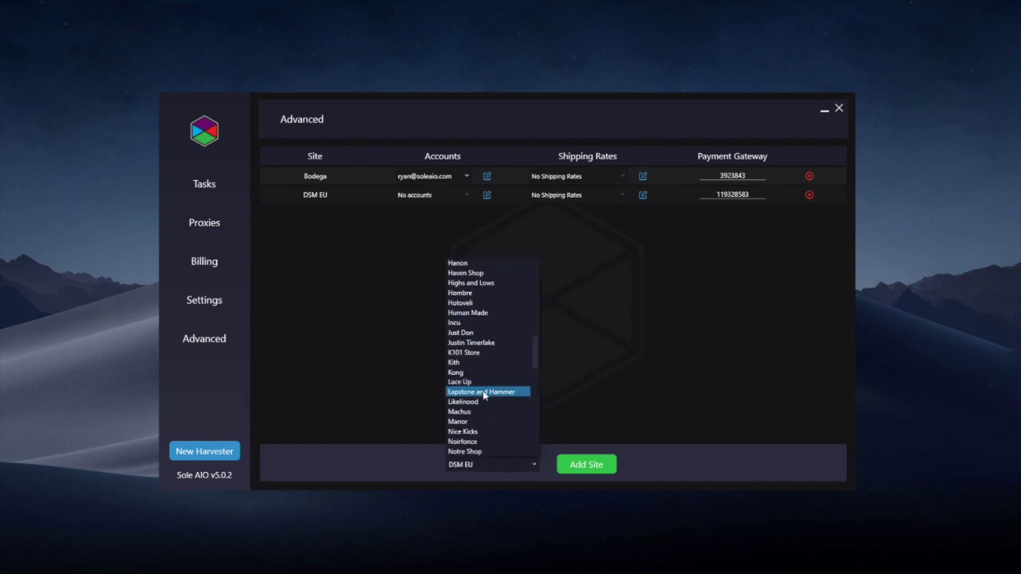
click(483, 393)
click(561, 459)
click(499, 463)
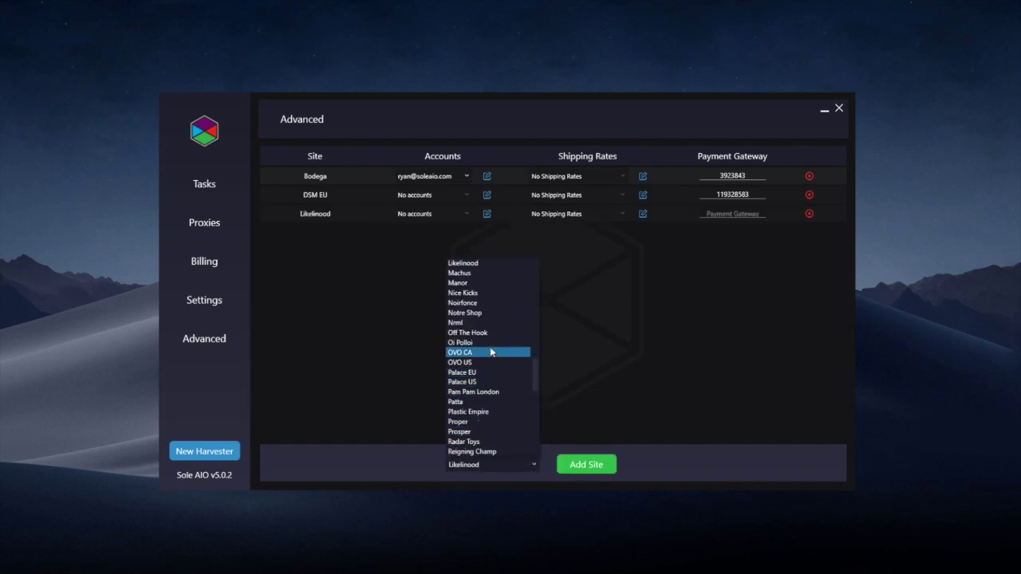
click(500, 352)
click(585, 465)
click(502, 466)
click(493, 356)
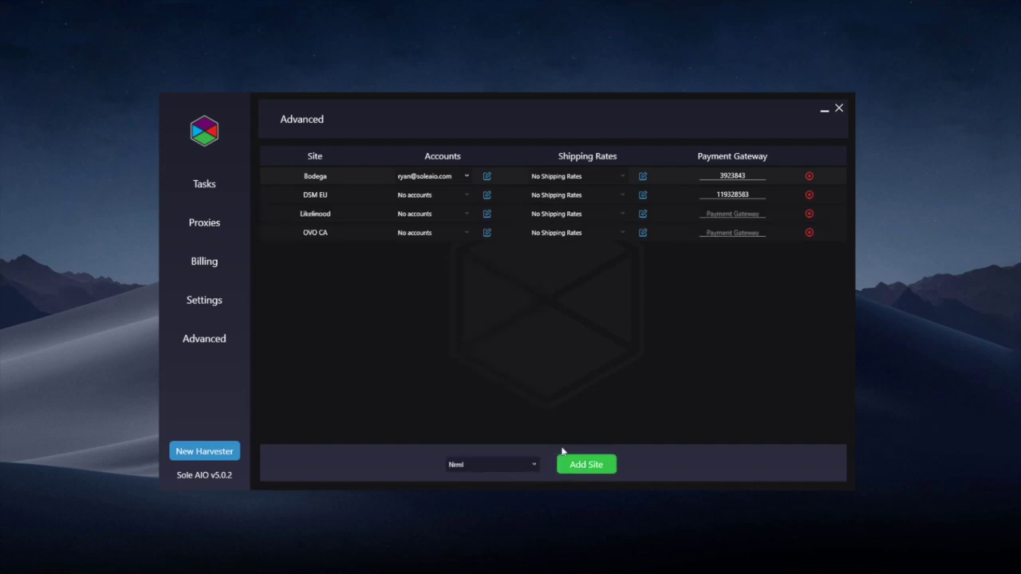
click(588, 466)
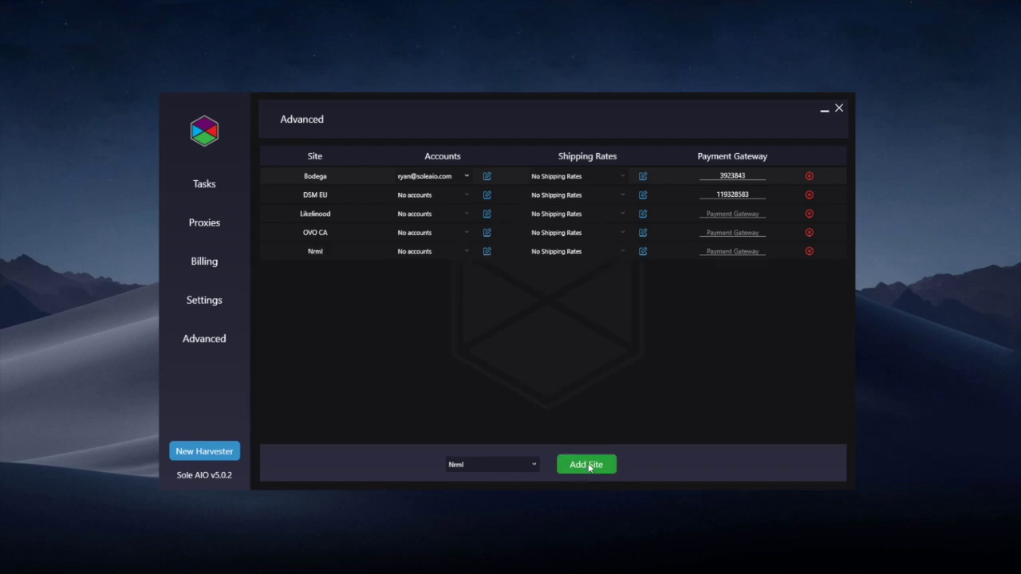
click(451, 178)
click(449, 177)
click(502, 464)
- Add an Adidas site row, after briefly selecting Alumni from the list
click(504, 466)
click(504, 467)
scroll(477, 351, down, 3)
scroll(477, 351, up, 20)
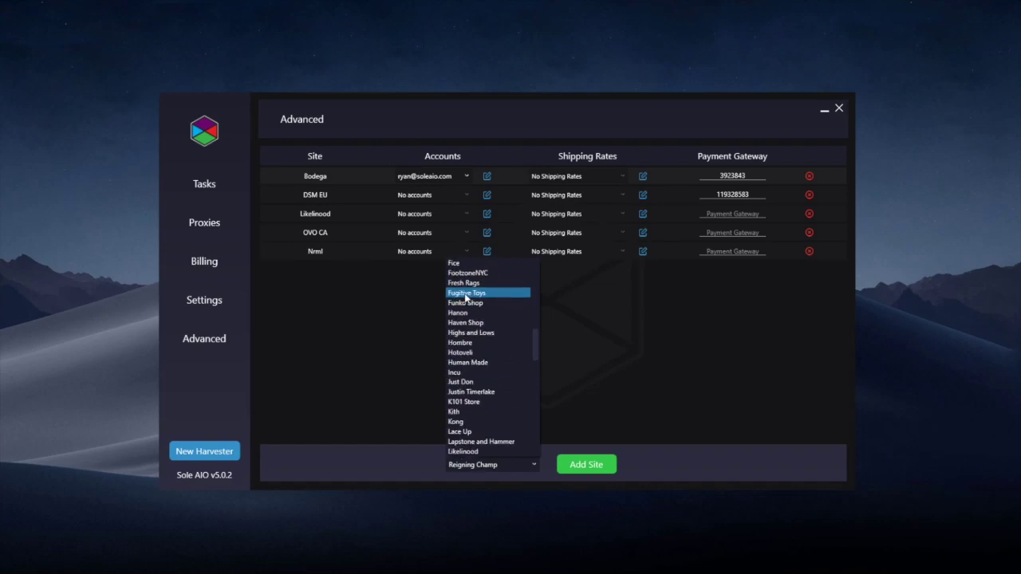
click(468, 303)
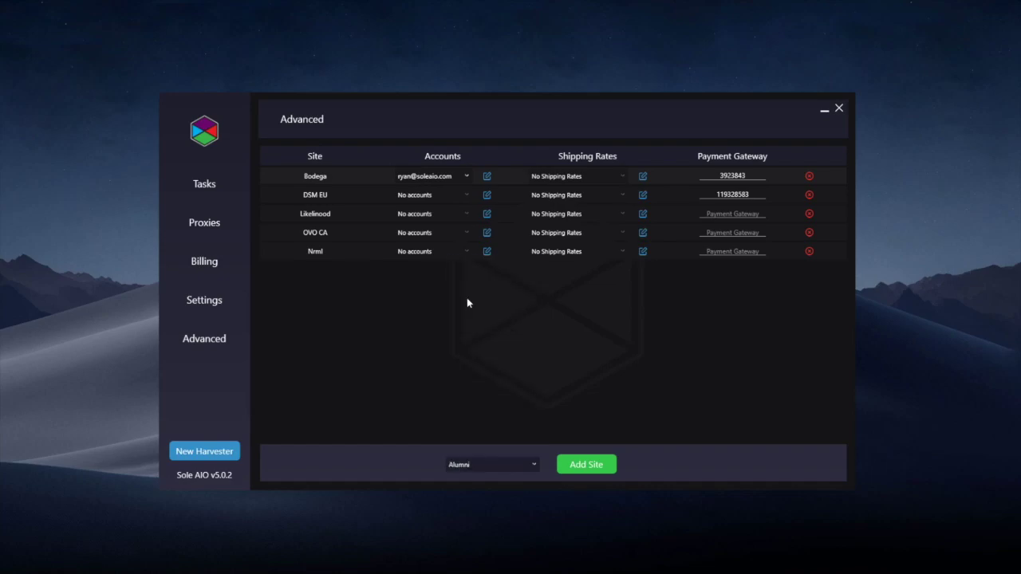
click(498, 466)
scroll(495, 435, down, 2)
scroll(488, 359, up, 5)
click(486, 299)
click(568, 464)
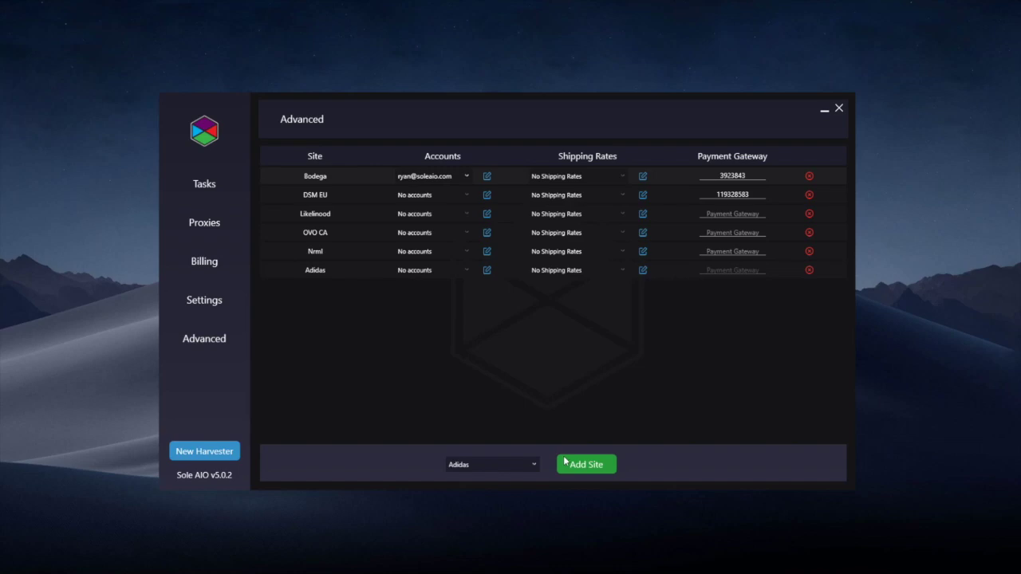
- Delete DSM EU and the other unwanted site rows, leaving Bodega and Adidas
click(809, 194)
click(809, 195)
click(809, 195)
click(809, 195)
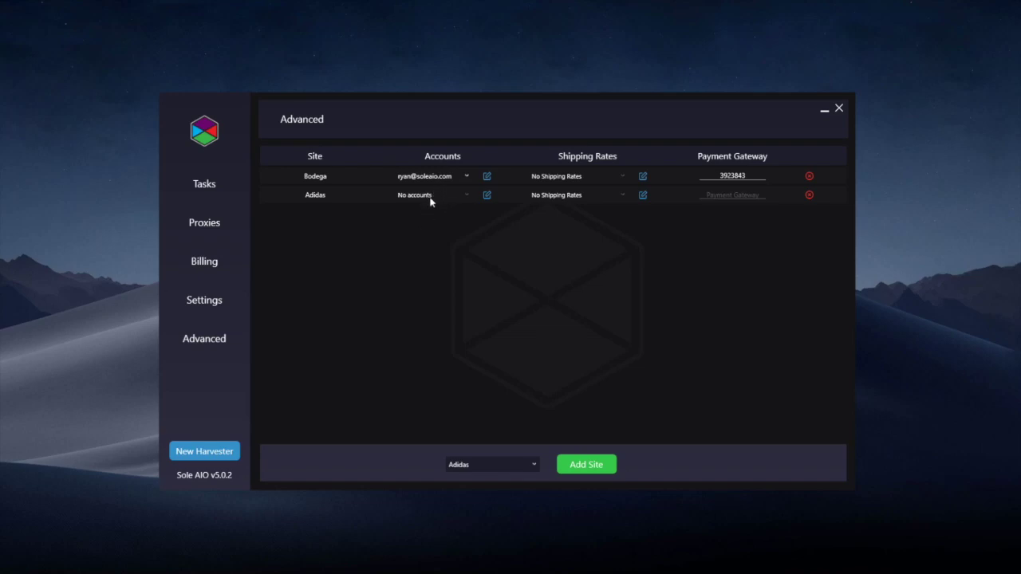
- Import the Adidas site's accounts from the adidasaccs text file
click(487, 196)
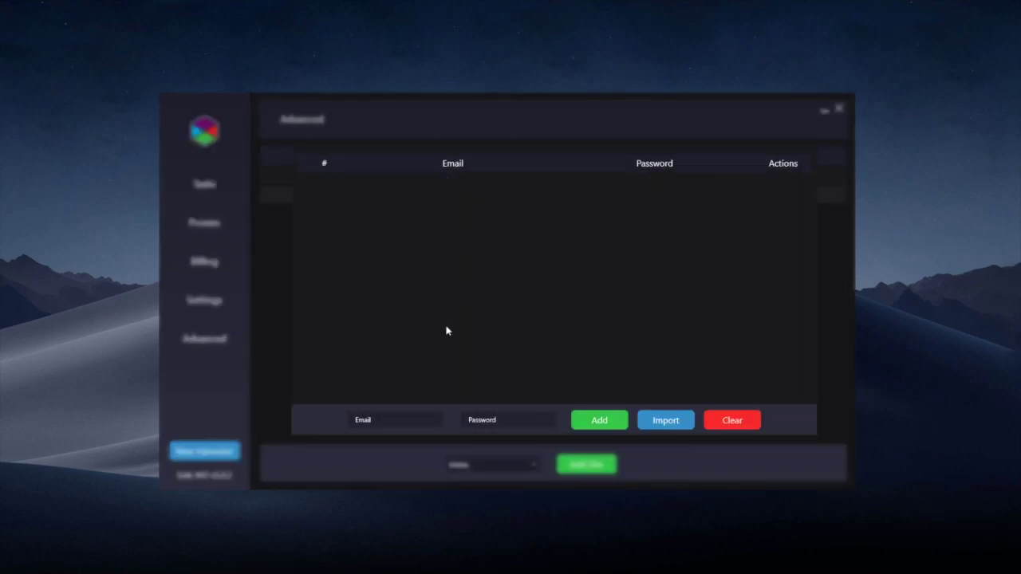
click(354, 420)
click(469, 421)
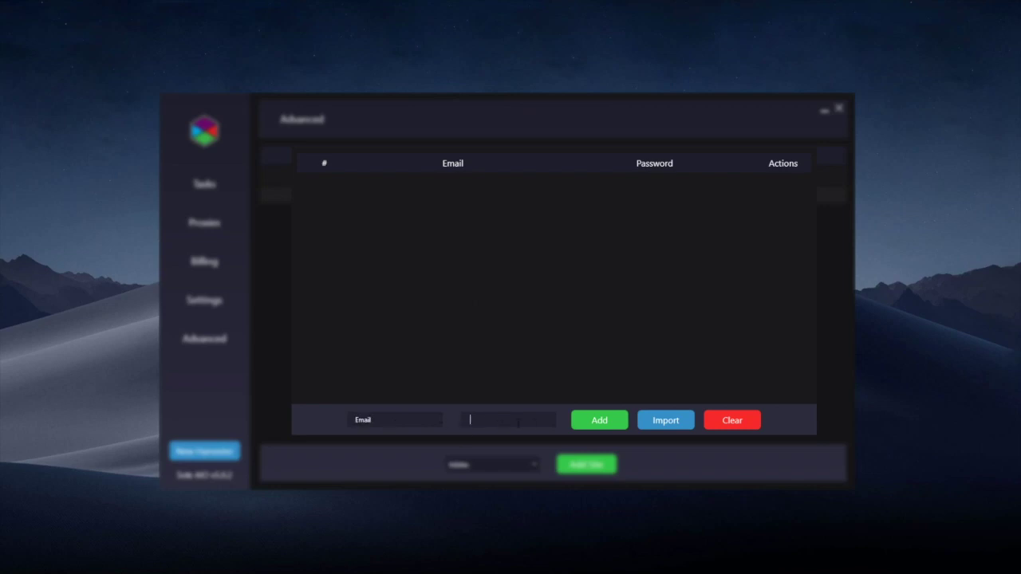
click(658, 422)
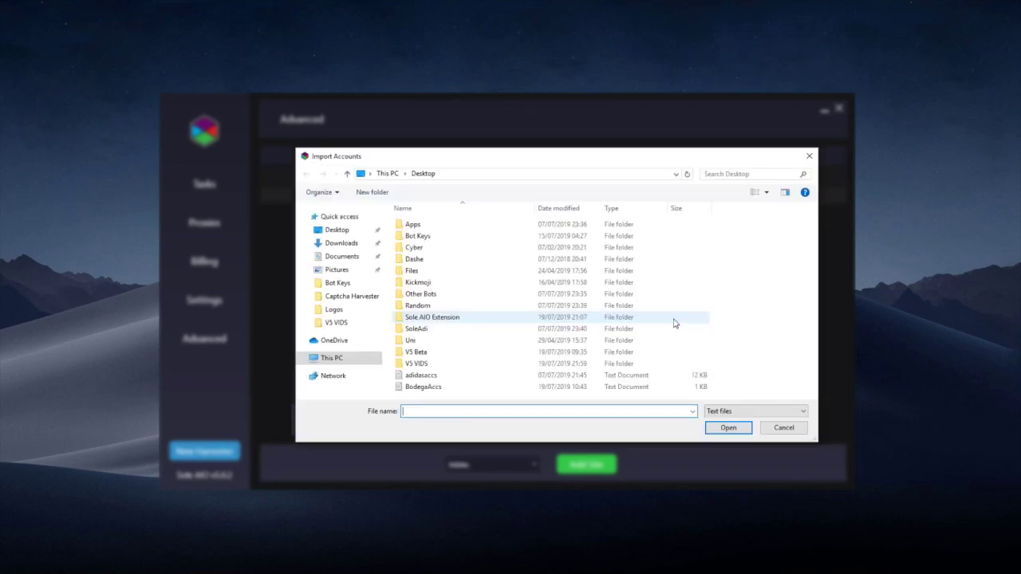
double_click(421, 376)
click(548, 331)
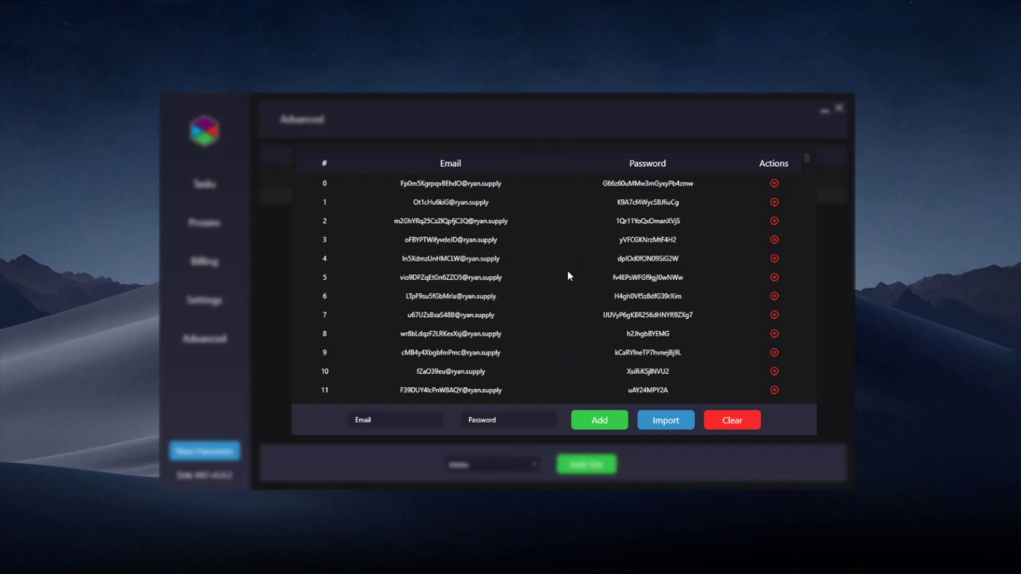
click(828, 218)
- Review the accounts now loaded for Adidas, leaving the list unchanged
click(466, 195)
double_click(467, 195)
scroll(495, 248, down, 5)
click(594, 282)
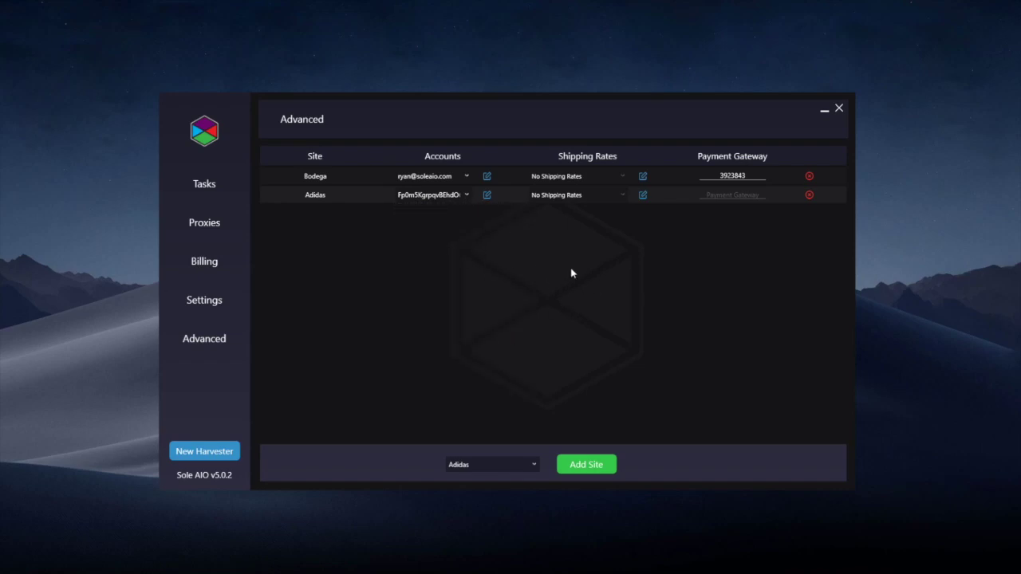